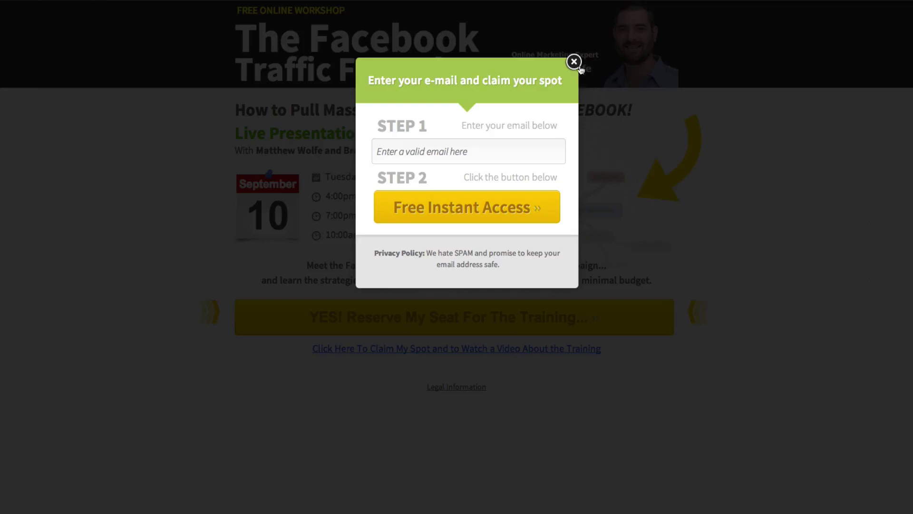
- Preview the Facebook Traffic Formula webinar page's Reserve My Seat opt-in popup
left_click(578, 68)
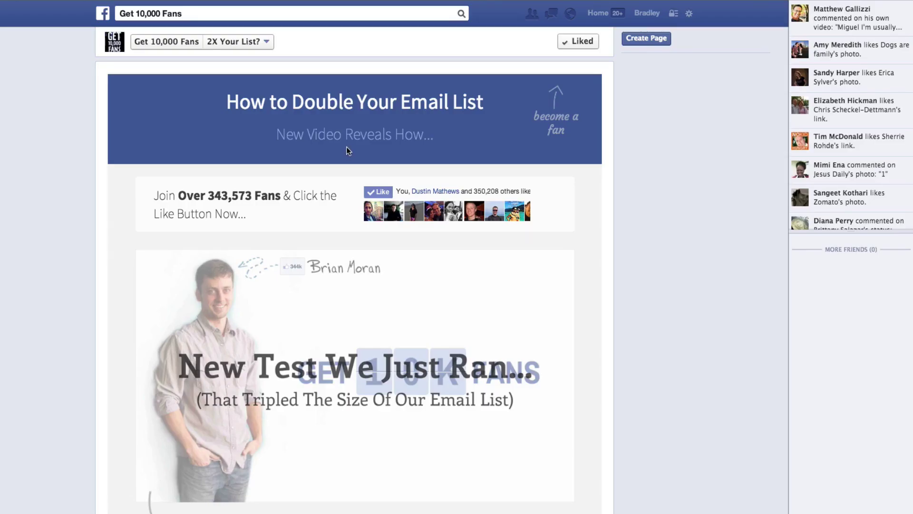
scroll(332, 152, "down", 1)
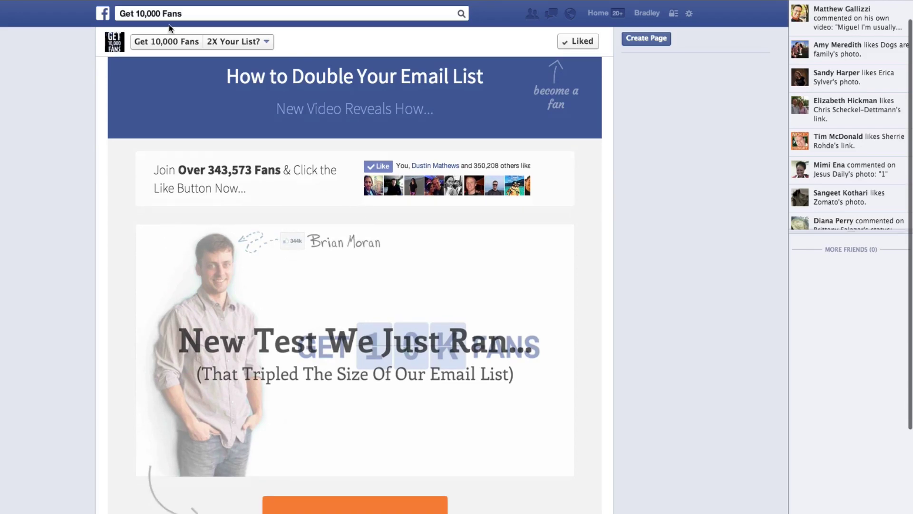
mouse_move(372, 290)
scroll(414, 239, "up", 1)
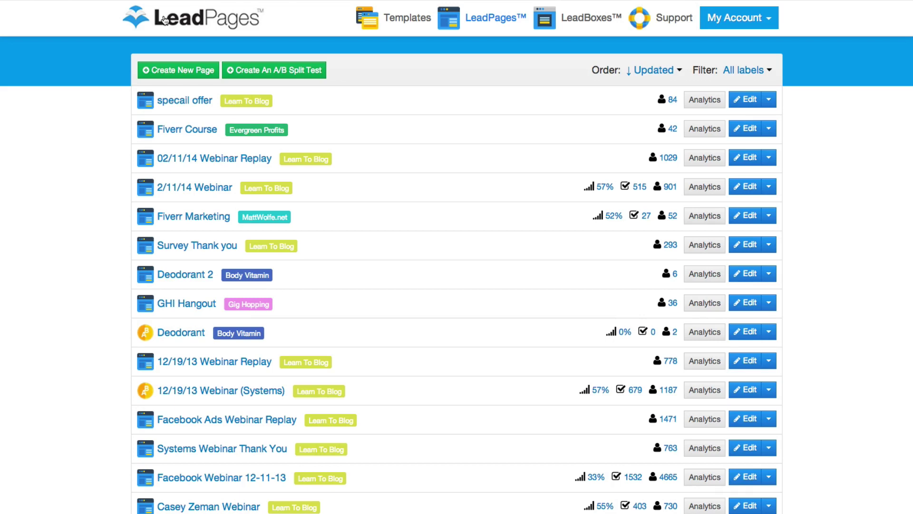
- Switch from the saved pages list to the Templates gallery
left_click(378, 20)
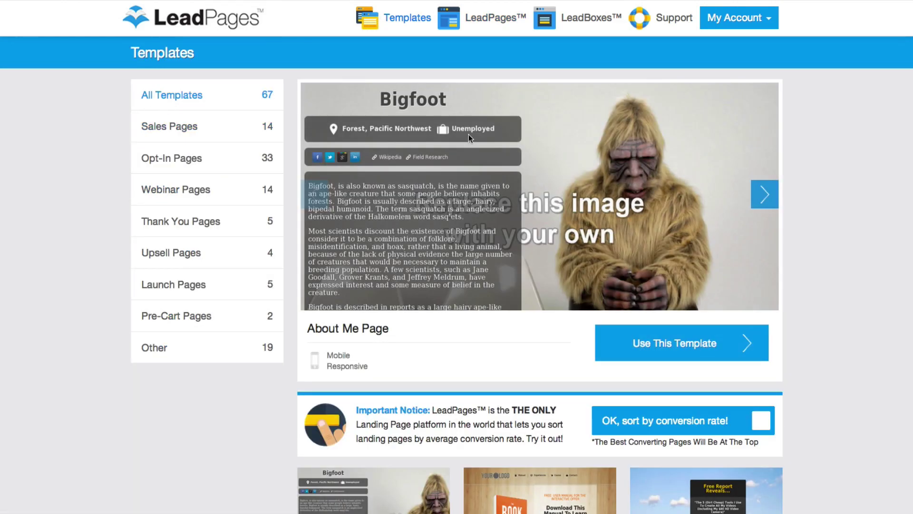
scroll(571, 292, "down", 3)
scroll(570, 292, "down", 2)
scroll(568, 289, "down", 2)
scroll(567, 288, "down", 5)
scroll(567, 288, "down", 5)
scroll(565, 287, "down", 4)
scroll(566, 287, "down", 3)
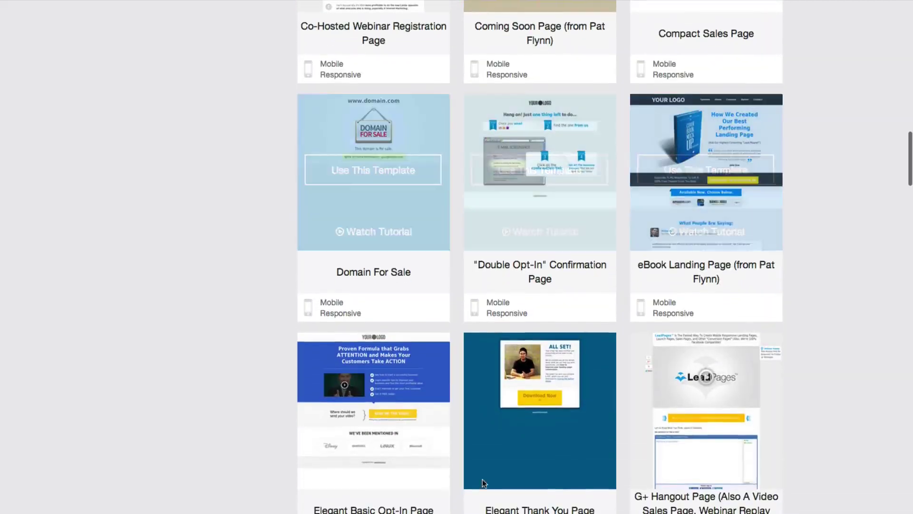
scroll(542, 357, "down", 5)
scroll(525, 441, "down", 3)
scroll(525, 441, "down", 3)
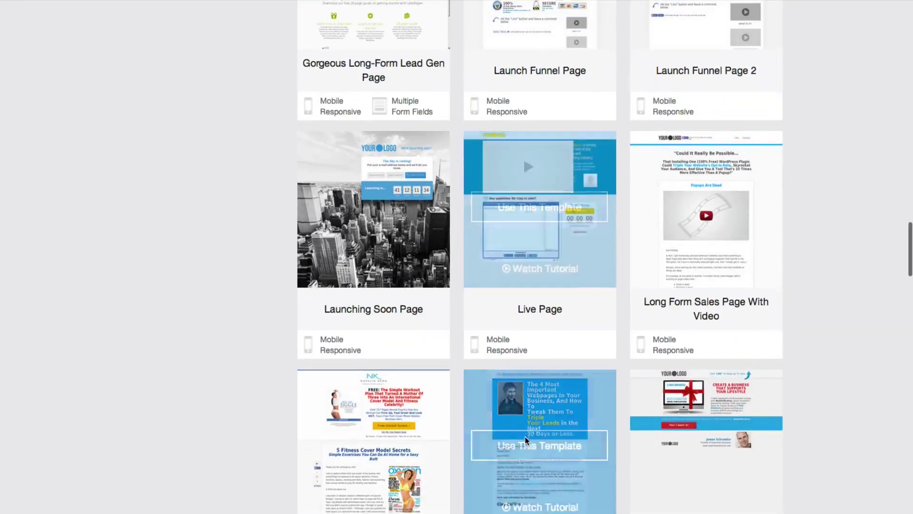
scroll(525, 441, "down", 3)
scroll(525, 441, "down", 2)
scroll(525, 441, "down", 2)
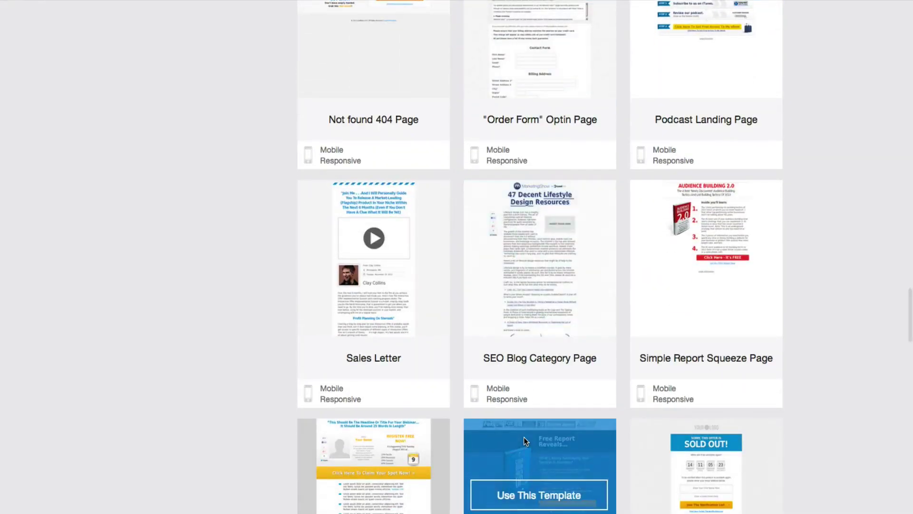
scroll(522, 437, "down", 5)
scroll(522, 437, "down", 1)
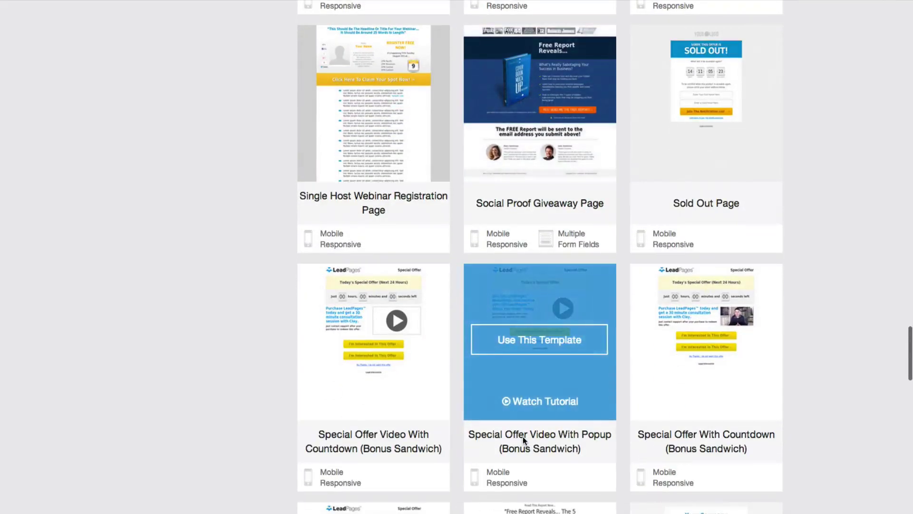
scroll(524, 436, "down", 3)
scroll(523, 438, "down", 3)
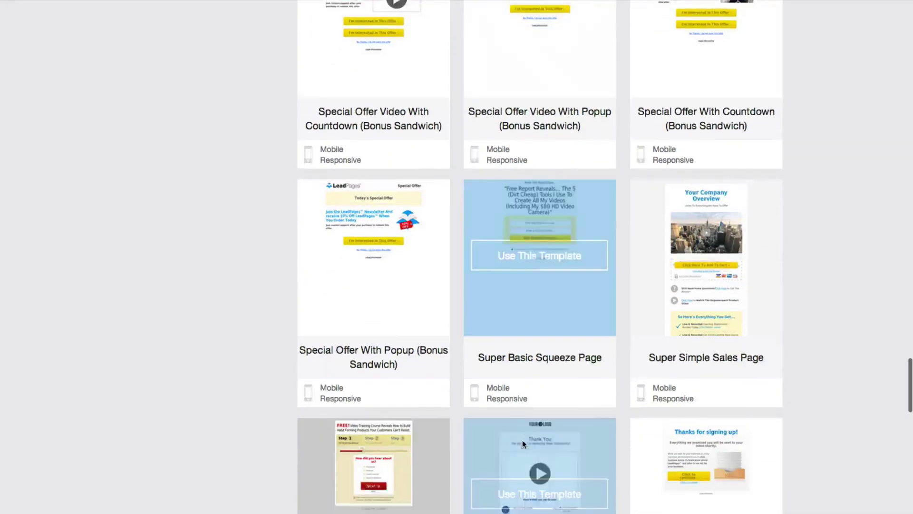
scroll(523, 440, "down", 3)
scroll(523, 441, "down", 2)
scroll(522, 441, "down", 5)
scroll(520, 444, "down", 3)
scroll(520, 445, "down", 3)
scroll(565, 381, "down", 1)
scroll(583, 383, "down", 5)
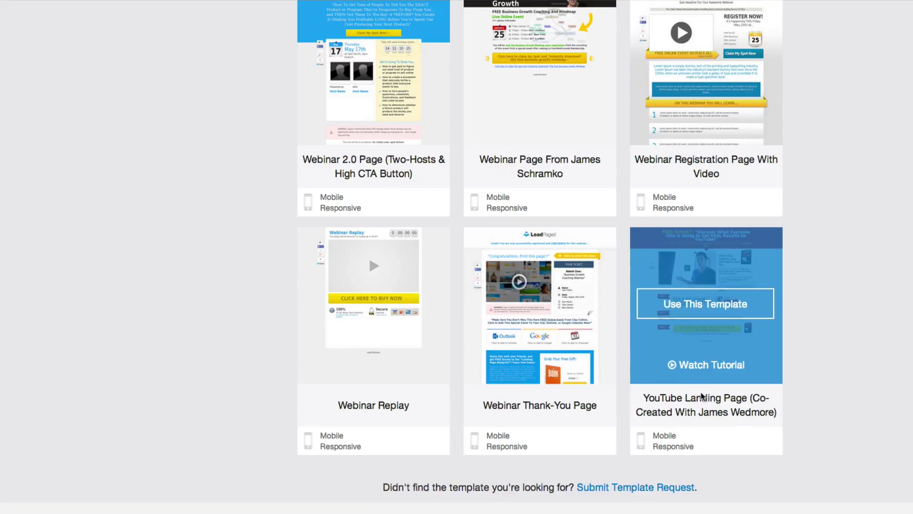
scroll(742, 424, "up", 3)
scroll(554, 362, "up", 2)
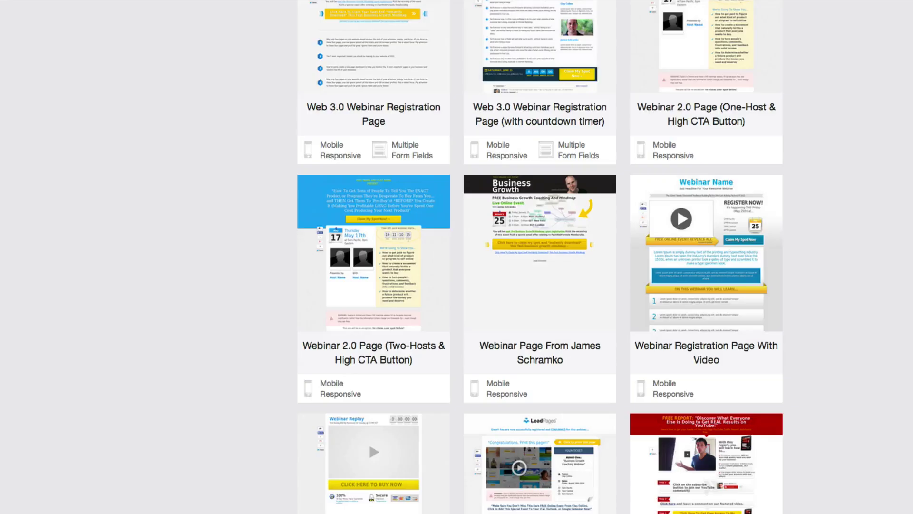
mouse_move(540, 306)
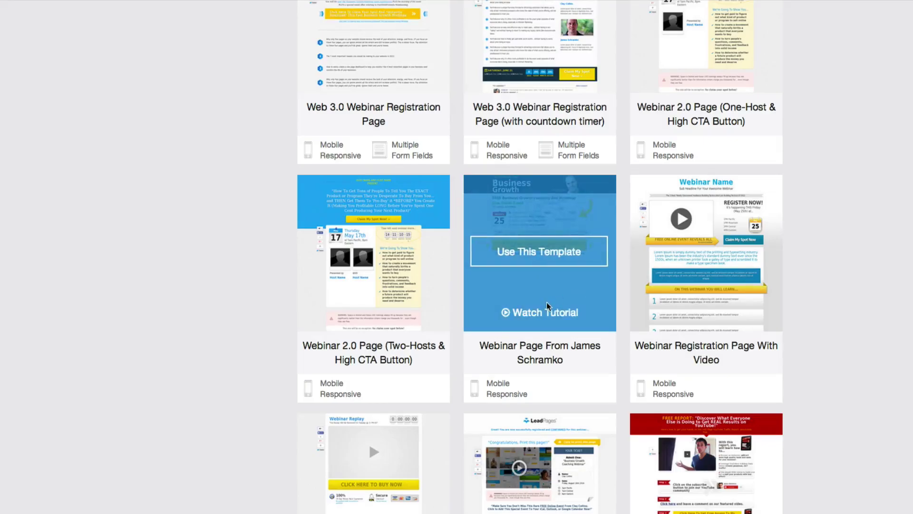
scroll(546, 302, "down", 10)
scroll(547, 302, "down", 10)
scroll(547, 302, "up", 15)
scroll(546, 305, "up", 5)
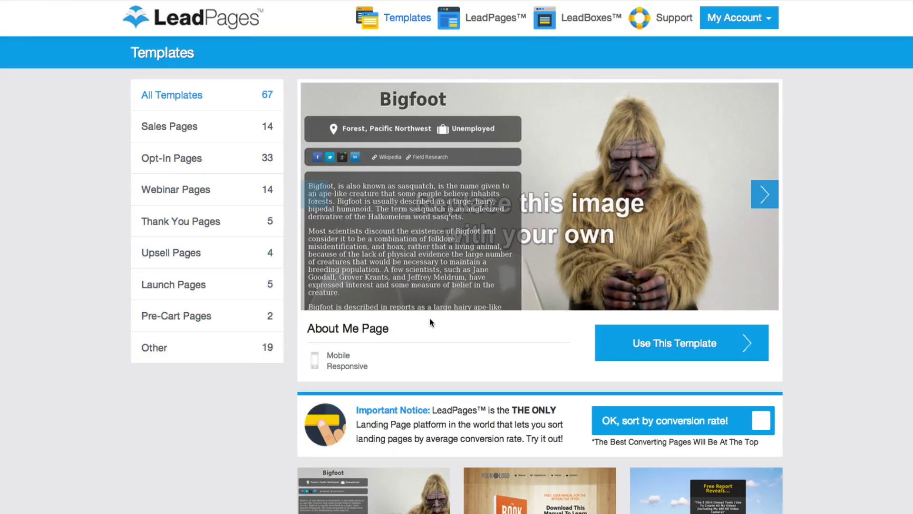
scroll(430, 323, "down", 3)
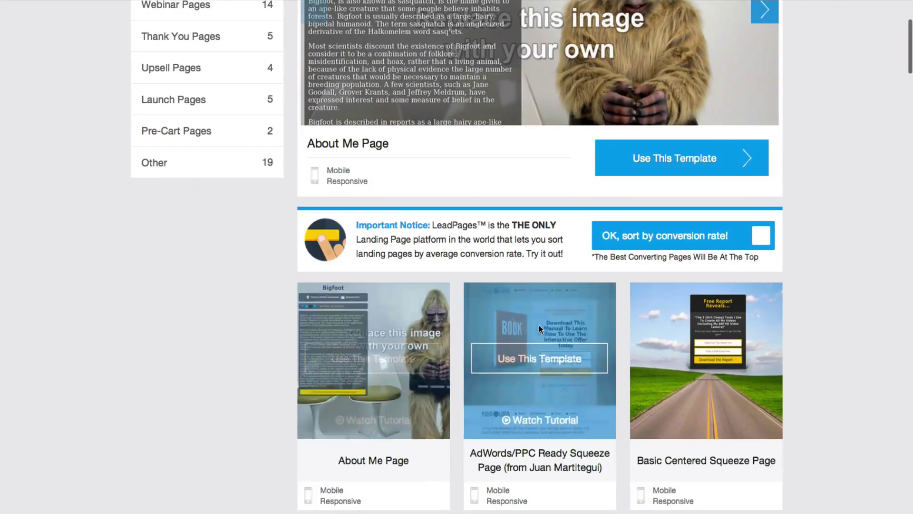
scroll(542, 332, "down", 4)
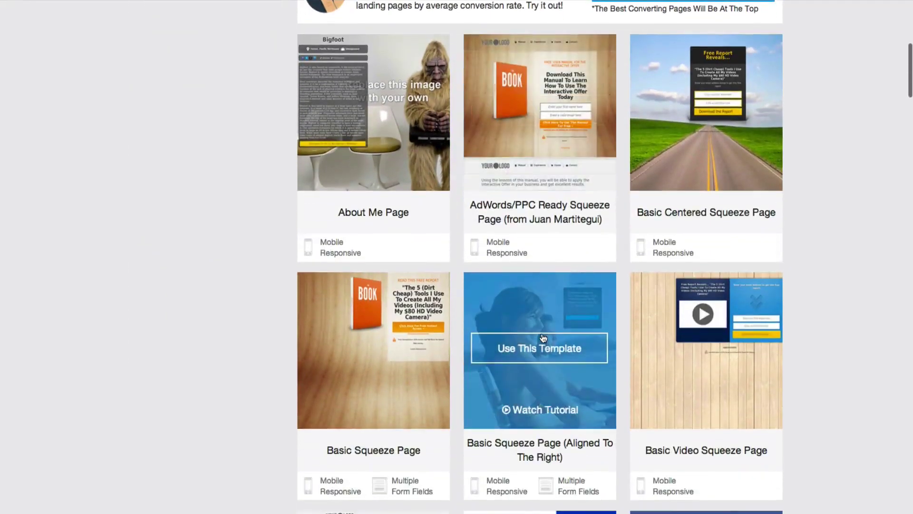
scroll(530, 347, "down", 1)
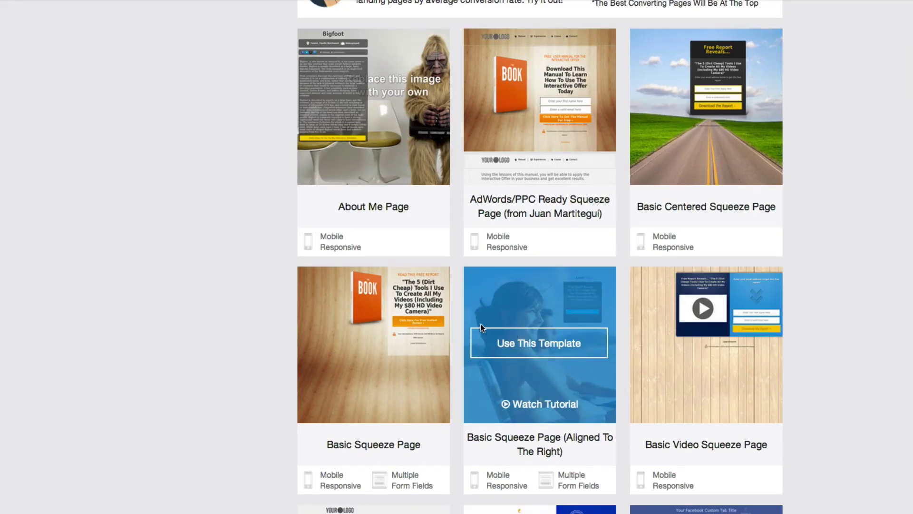
scroll(533, 369, "down", 3)
scroll(428, 378, "down", 1)
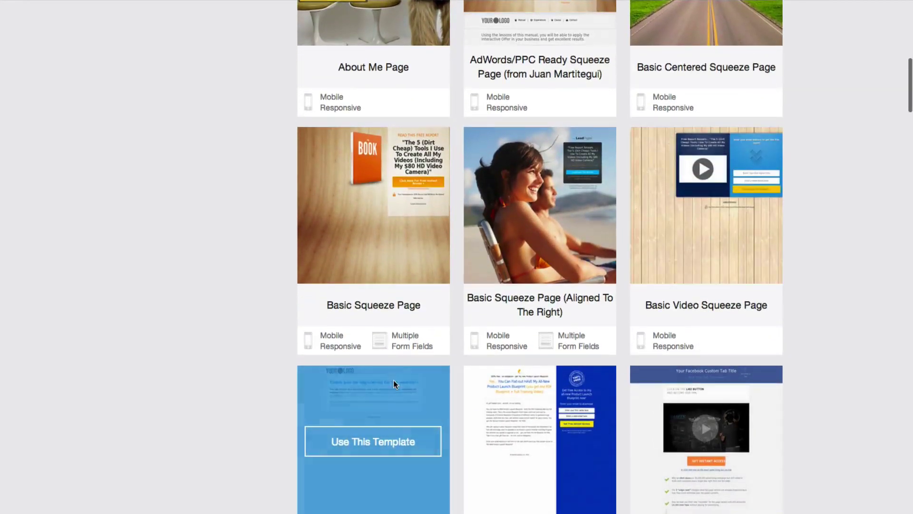
scroll(612, 355, "down", 5)
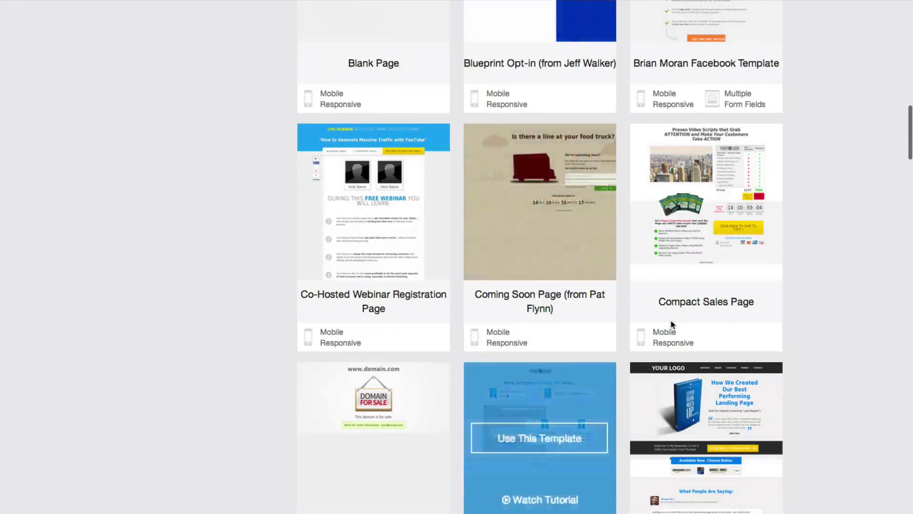
scroll(625, 267, "down", 1)
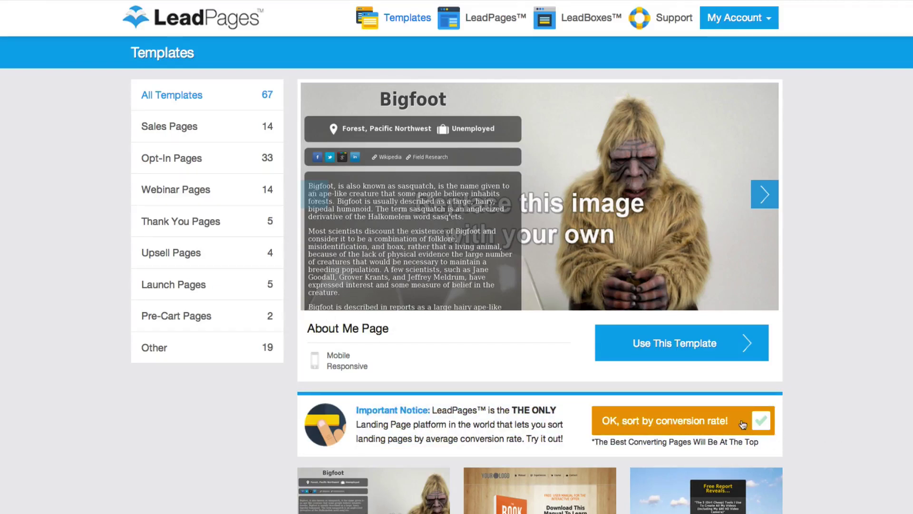
- Sort the template gallery by conversion rate to find Basic Squeeze Page
left_click(757, 425)
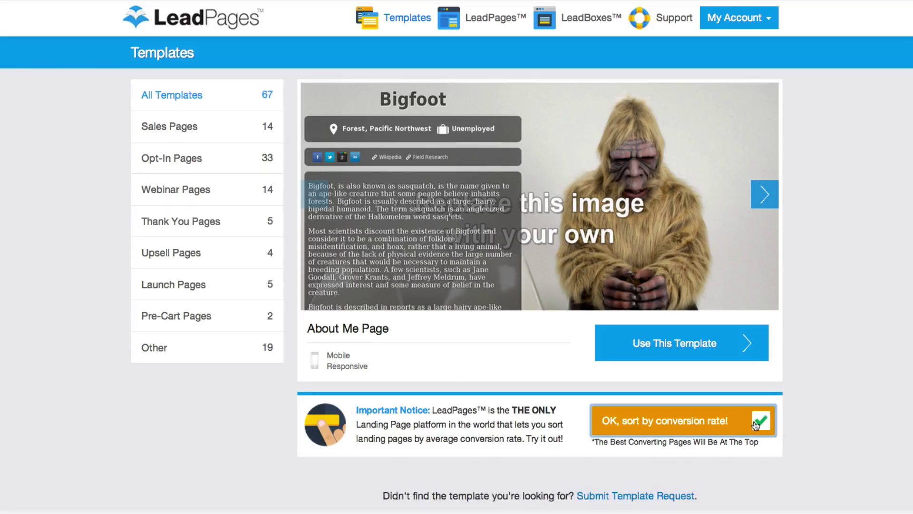
scroll(446, 324, "down", 5)
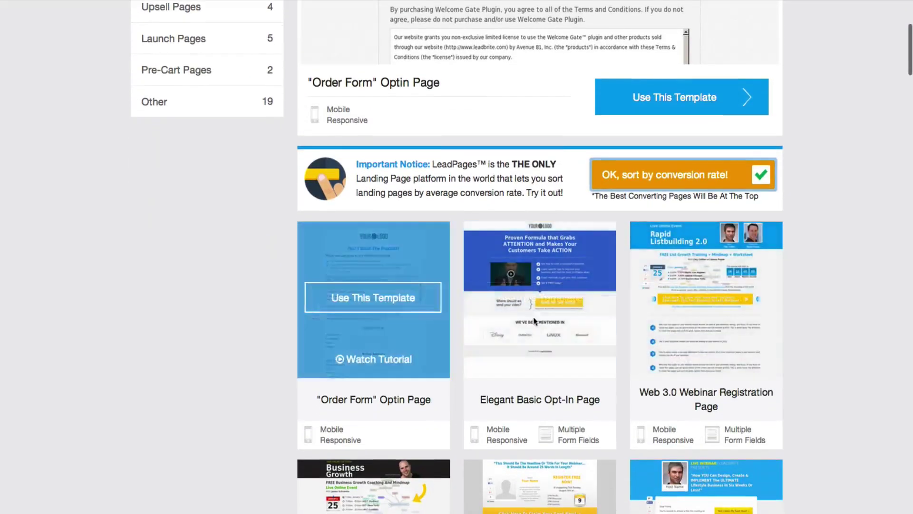
scroll(430, 462, "down", 1)
scroll(430, 462, "down", 4)
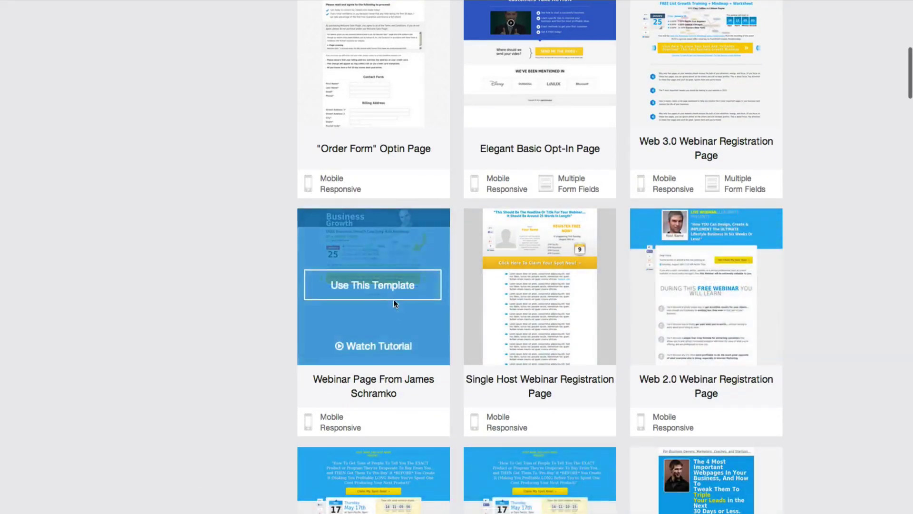
scroll(686, 160, "up", 4)
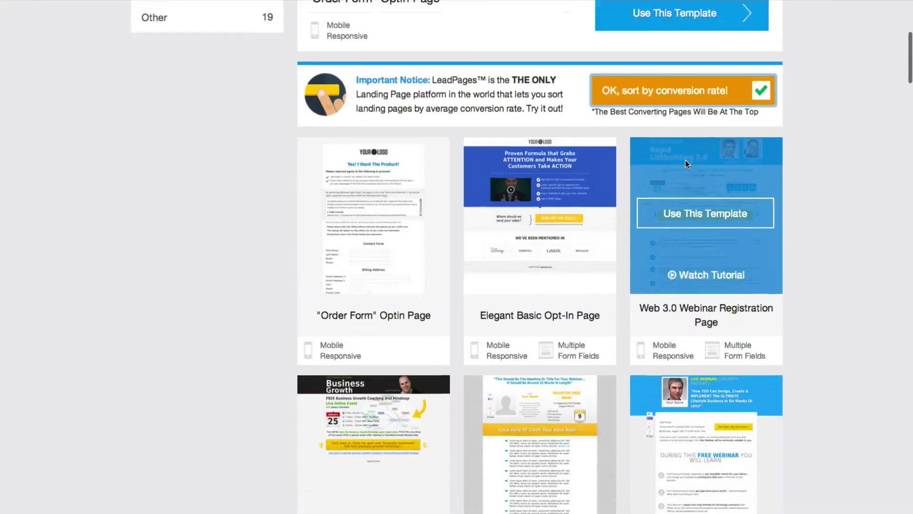
scroll(685, 160, "up", 1)
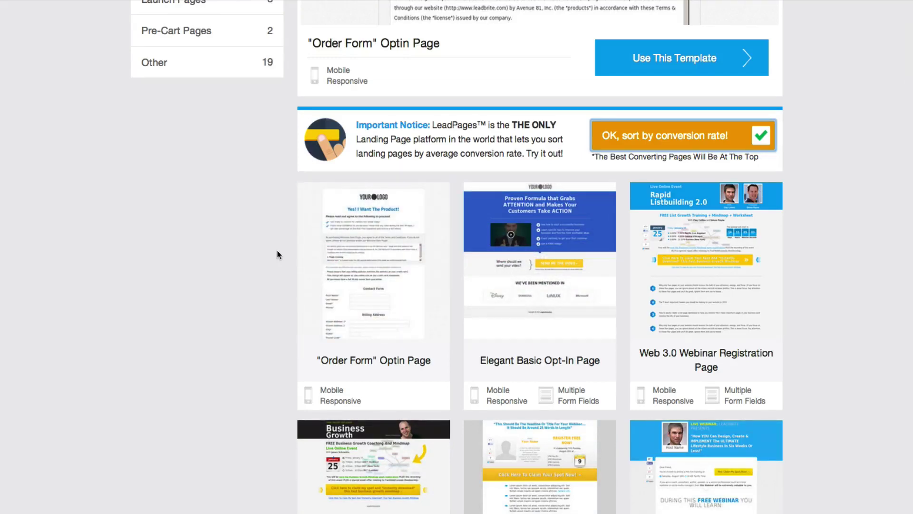
scroll(279, 255, "up", 5)
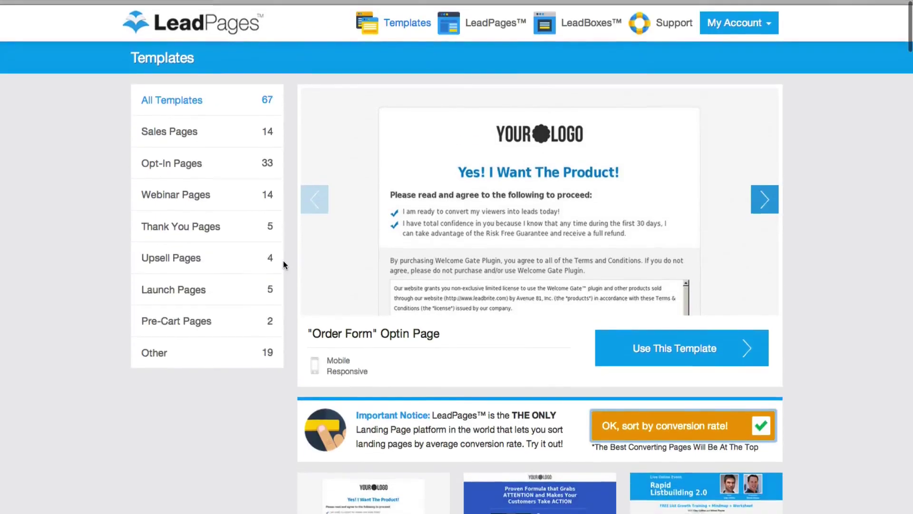
scroll(335, 261, "down", 5)
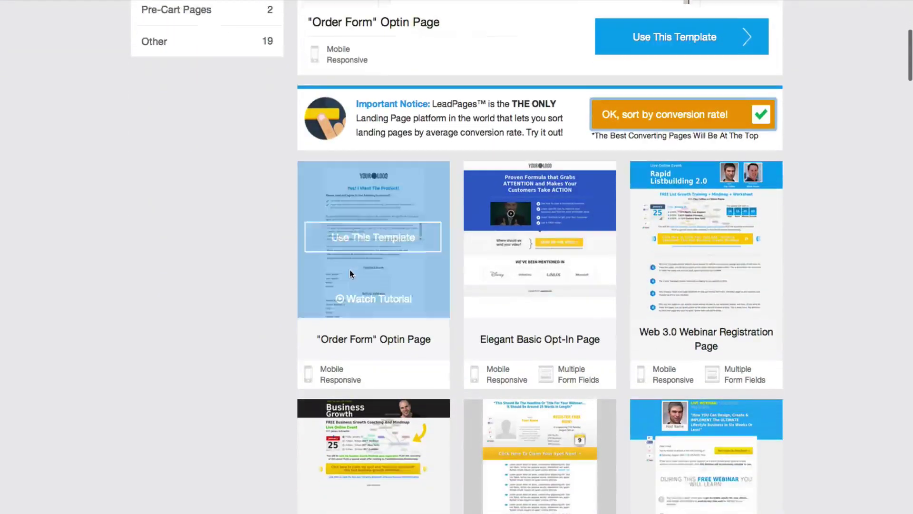
scroll(350, 270, "down", 5)
scroll(348, 271, "down", 5)
scroll(348, 275, "up", 2)
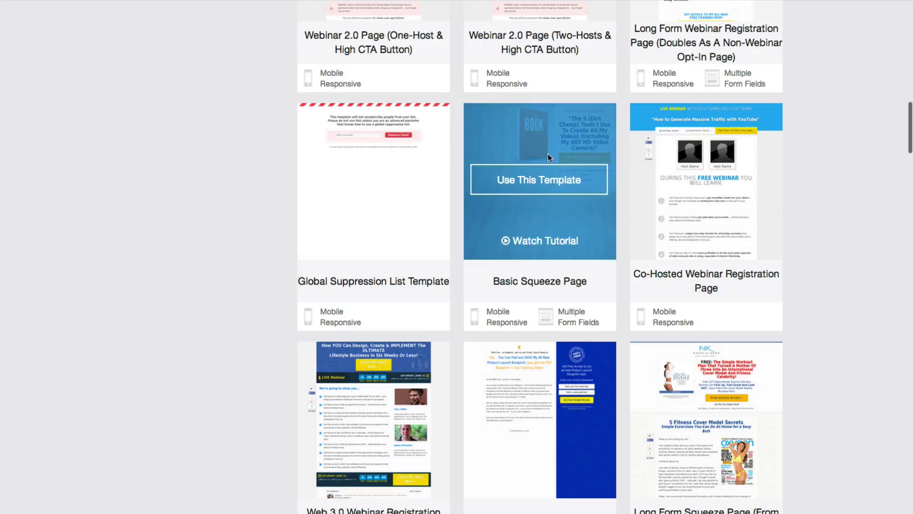
- Start a Basic Squeeze Page, review its book images, edit the headline, and open the opt-in form
left_click(546, 187)
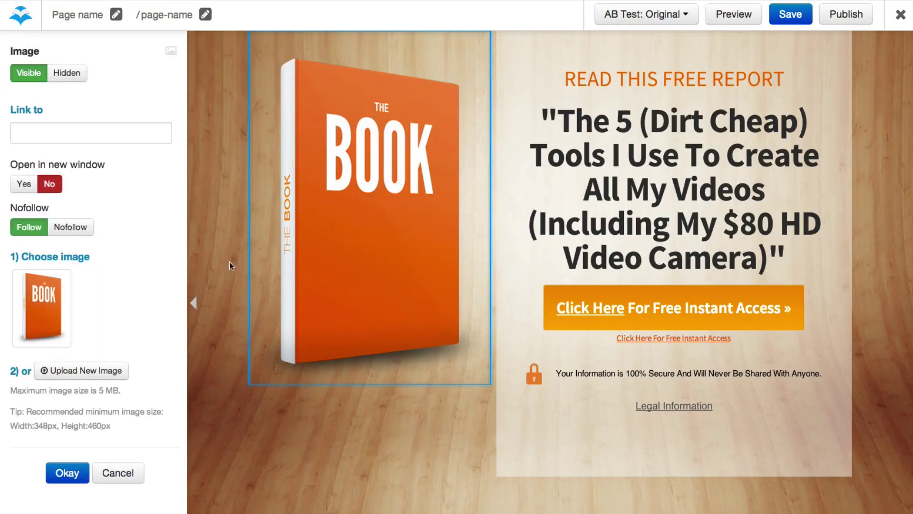
left_click(42, 305)
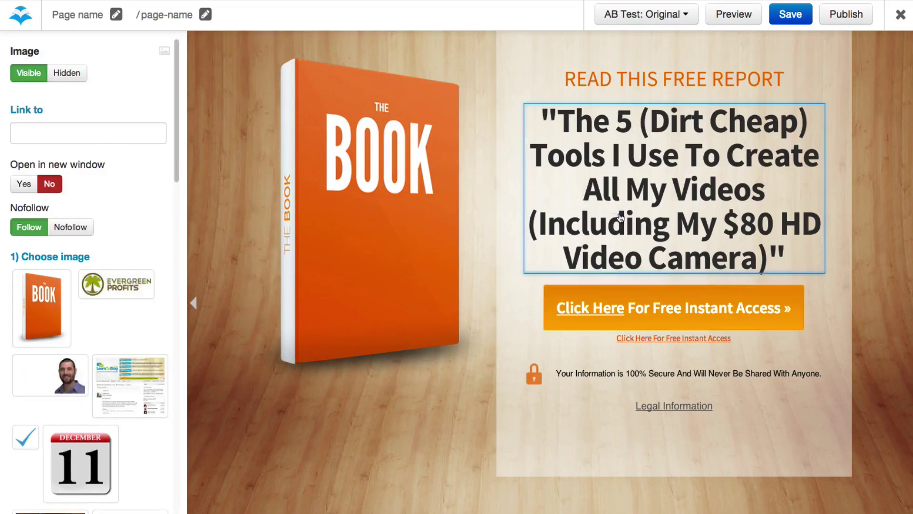
left_click(608, 154)
triple_click(98, 157)
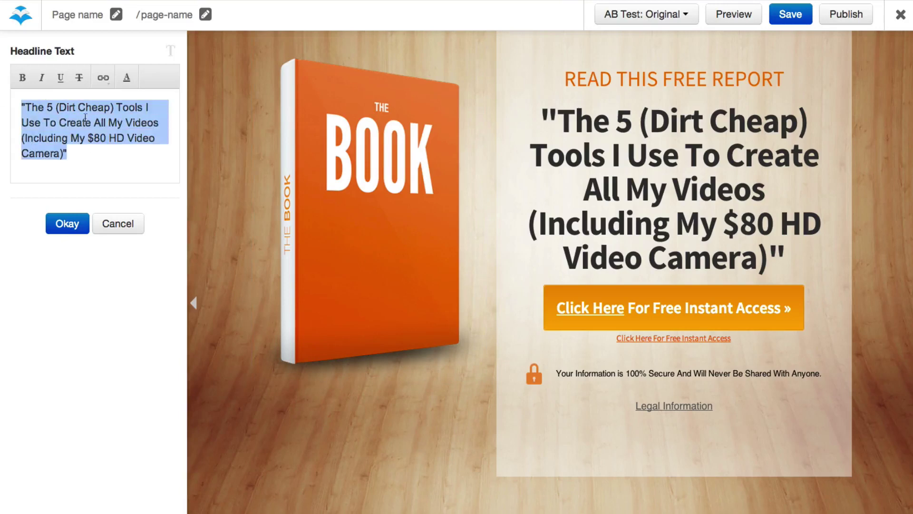
left_click(67, 223)
left_click(674, 337)
left_click(706, 311)
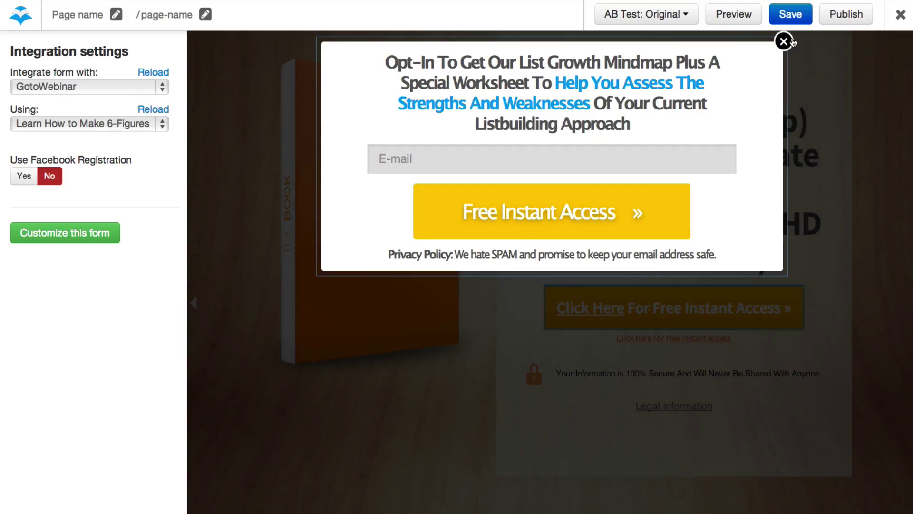
- Keep GotoWebinar as the opt-in form's integration and close the form popup
left_click(784, 41)
left_click(673, 308)
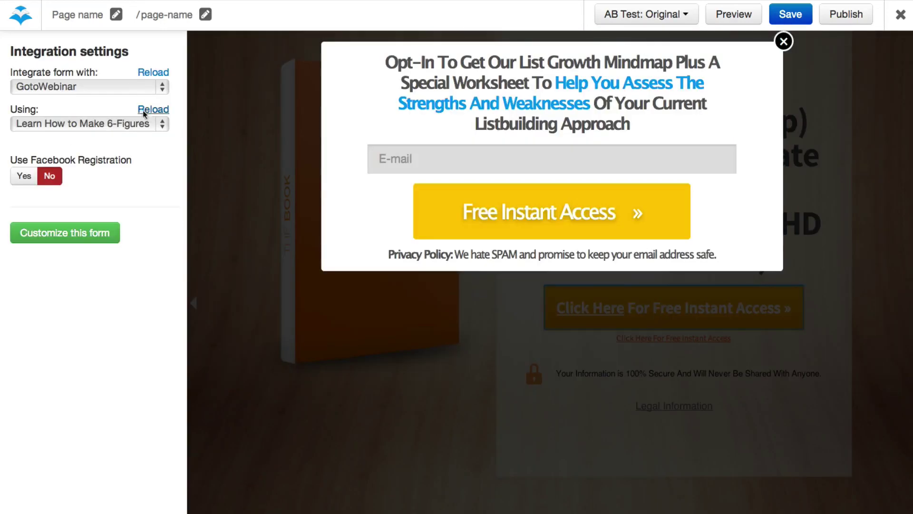
left_click(145, 87)
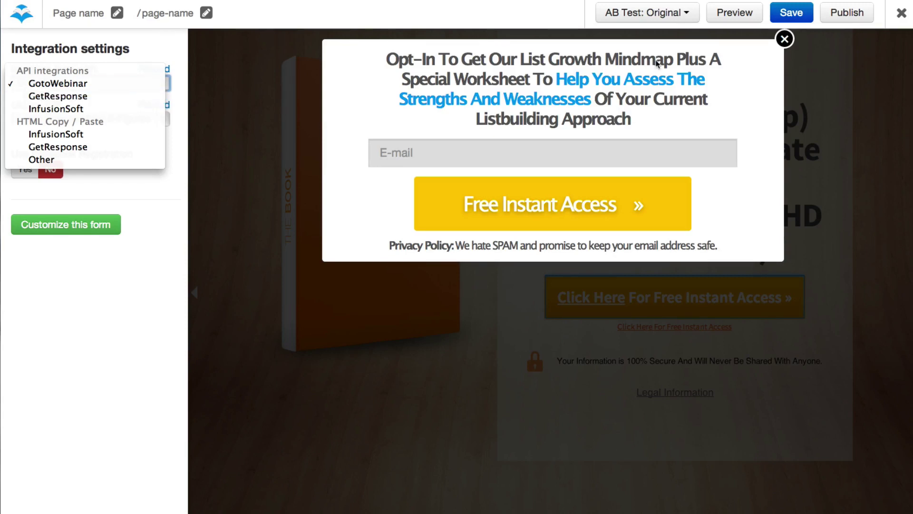
left_click(789, 43)
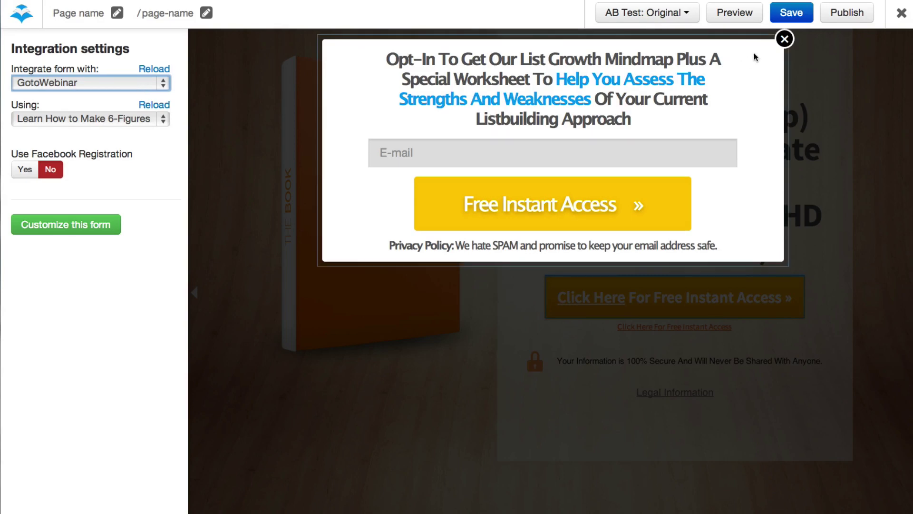
left_click(785, 39)
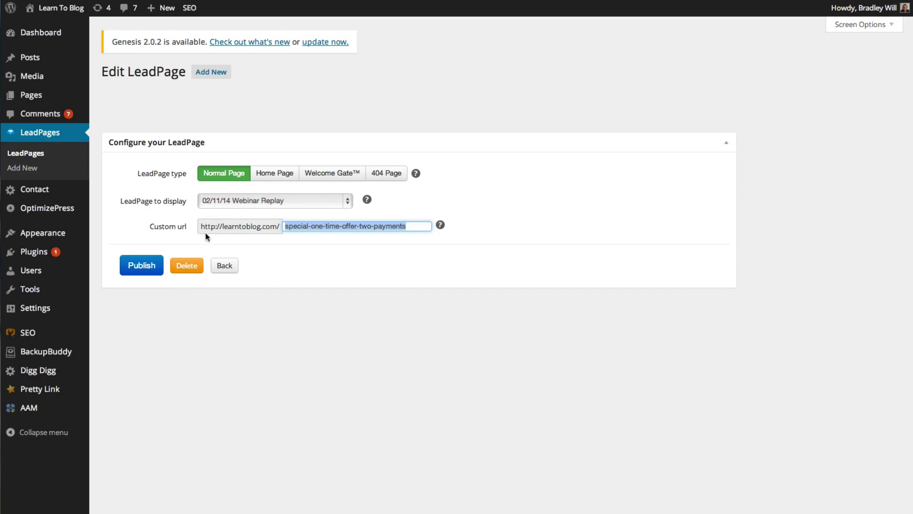
- Display 02/11/14 Webinar Replay as a Normal Page at special-one-time-offer-two-payments
left_click(347, 200)
left_click(288, 206)
double_click(293, 226)
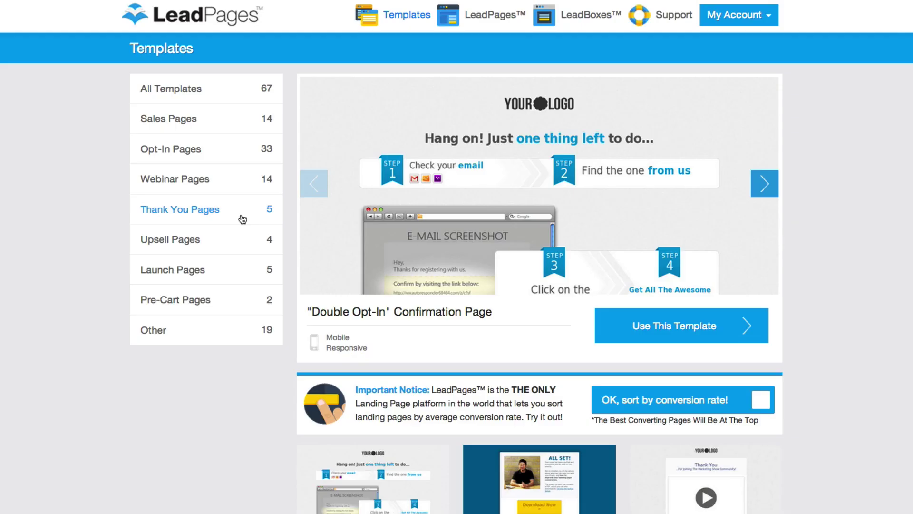
scroll(242, 218, "down", 1)
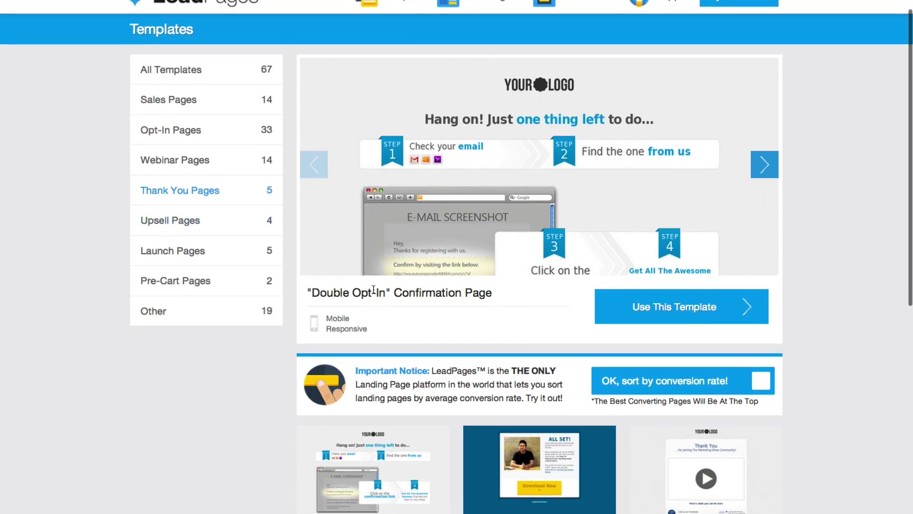
scroll(500, 285, "down", 4)
mouse_move(705, 357)
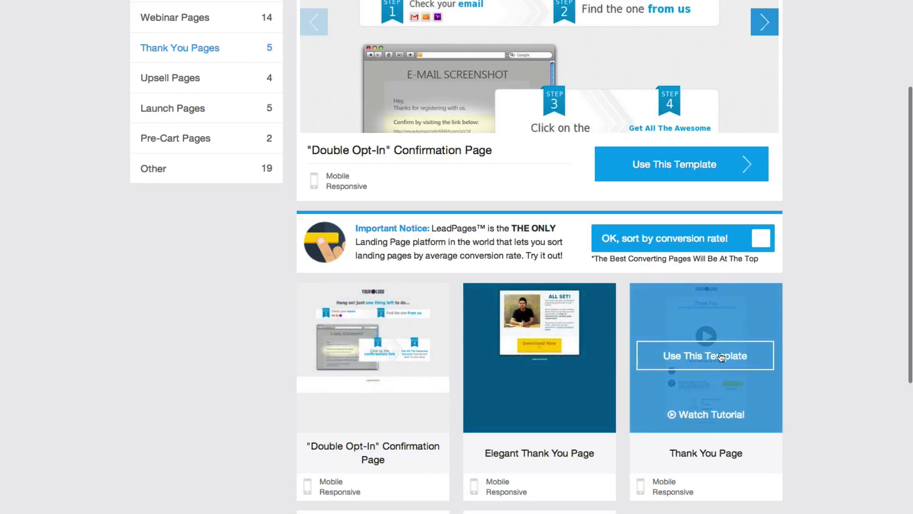
- Start a page from the Thank You Page template, skipping the industry question
left_click(729, 360)
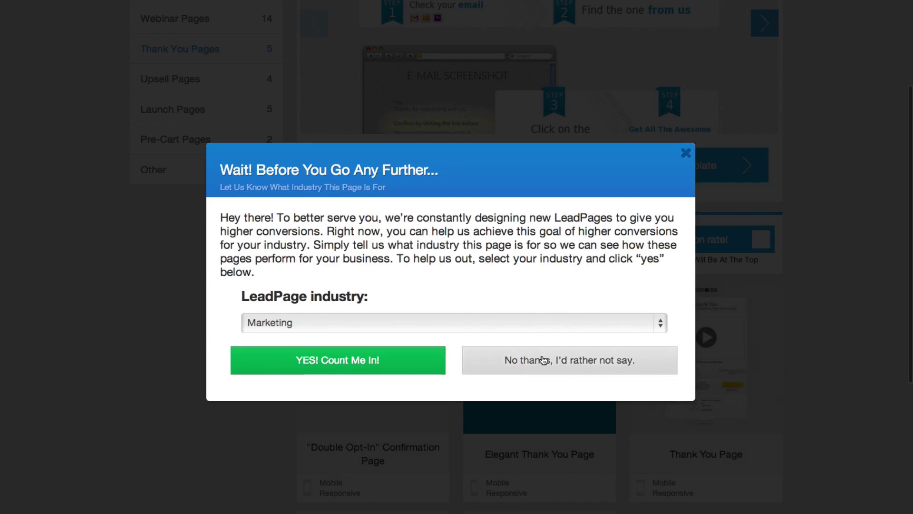
key("Return")
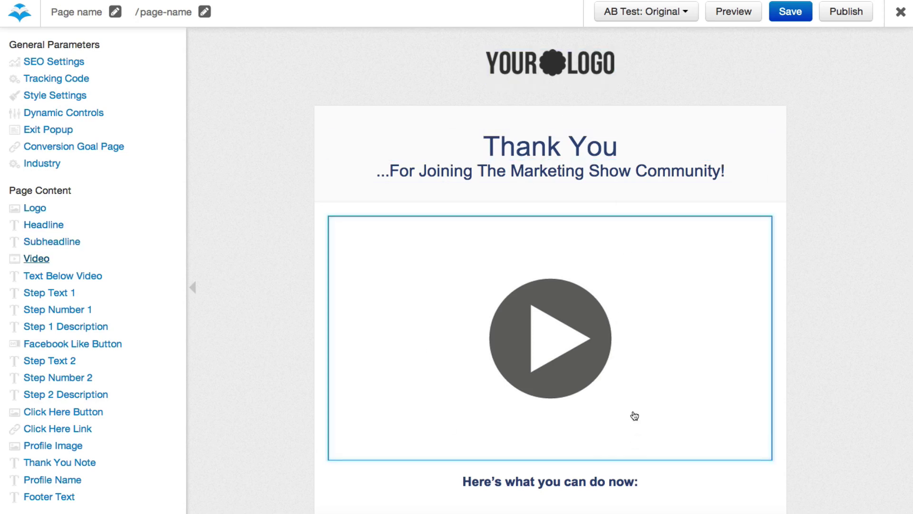
scroll(807, 447, "down", 3)
scroll(806, 446, "down", 3)
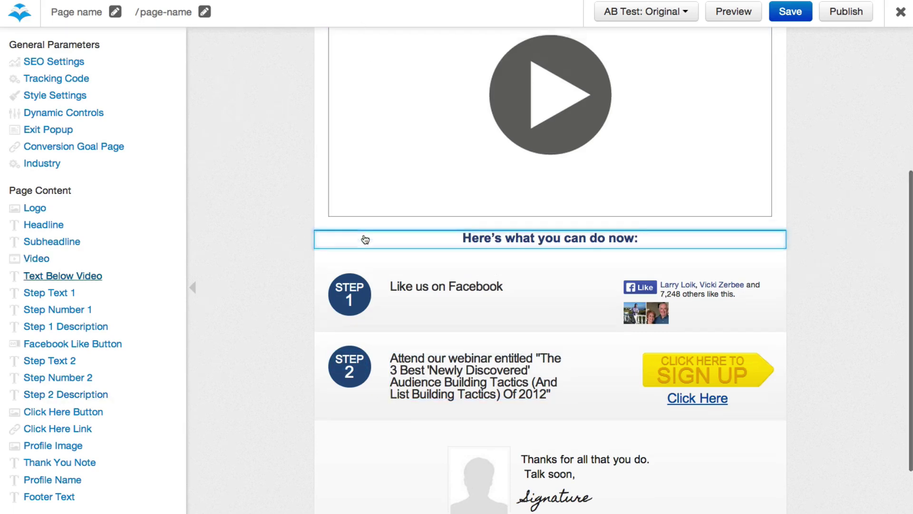
scroll(347, 219, "up", 2)
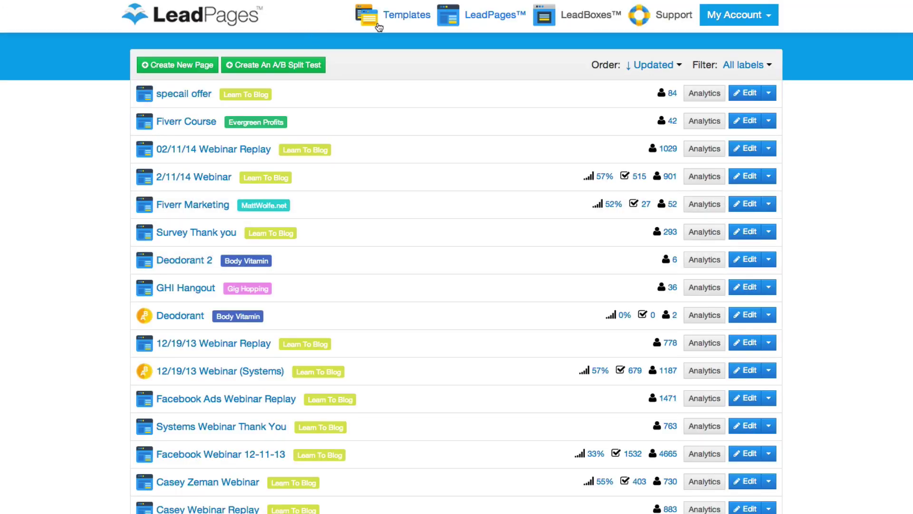
- Return to the 67-template gallery from the top navigation bar
left_click(378, 26)
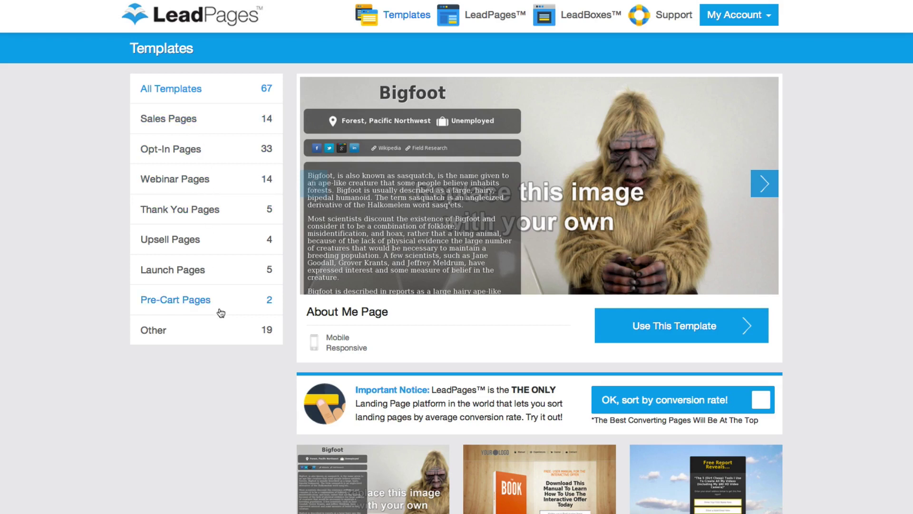
- Start a new LeadBox from the LeadBoxes list, skipping the industry question
left_click(576, 23)
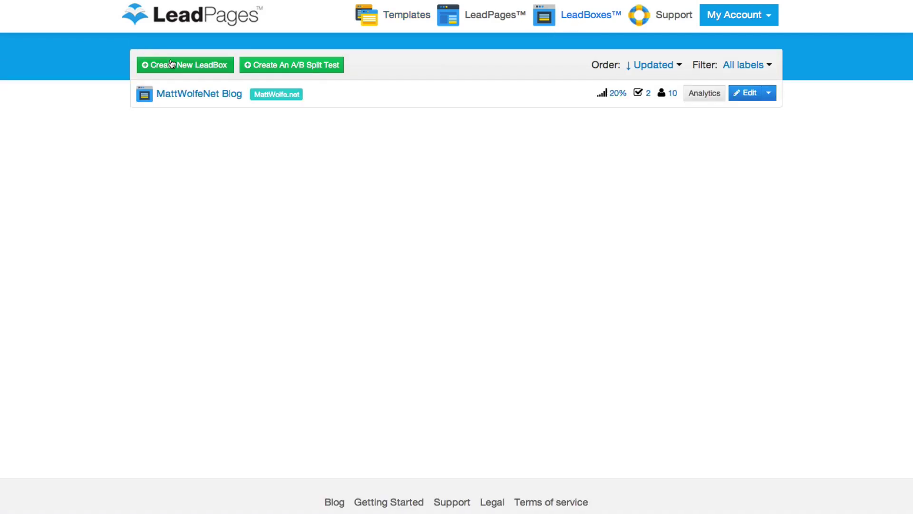
left_click(188, 65)
left_click(622, 365)
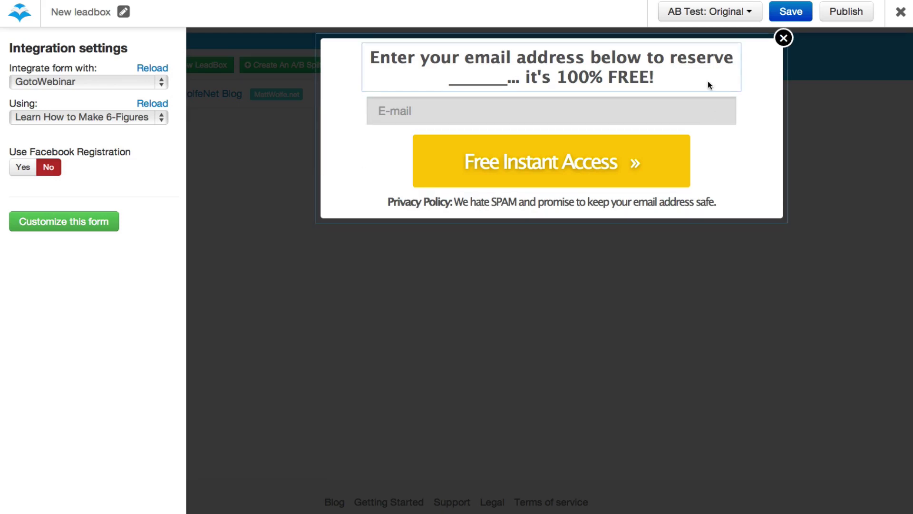
- Inspect the LeadBox form title and e-mail field, then close the editor
left_click(504, 73)
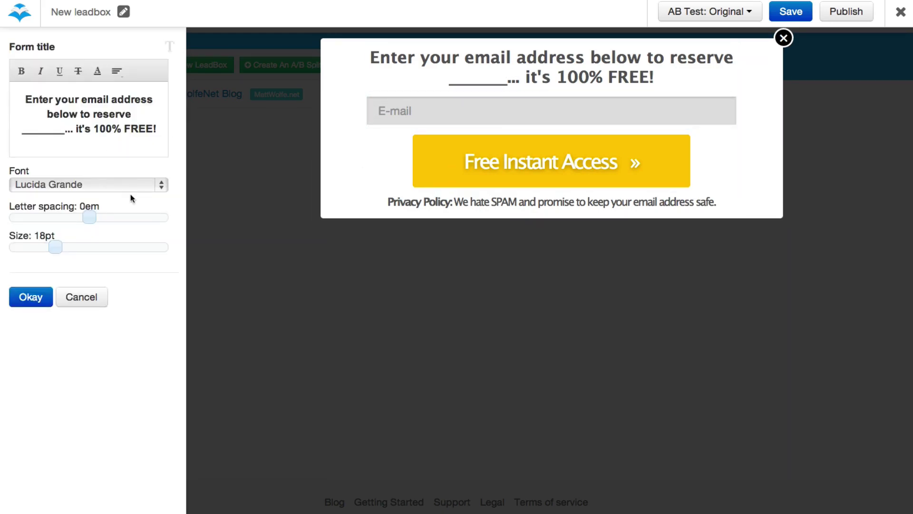
left_click(467, 111)
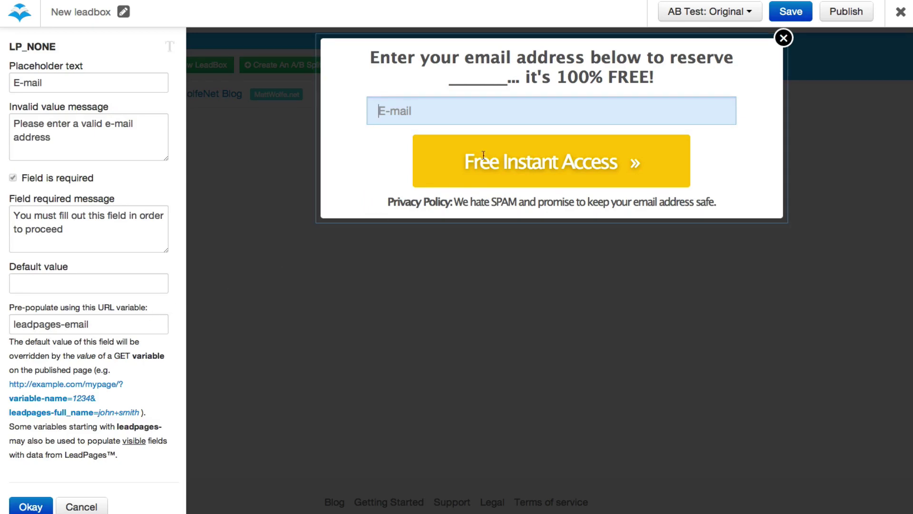
left_click(783, 38)
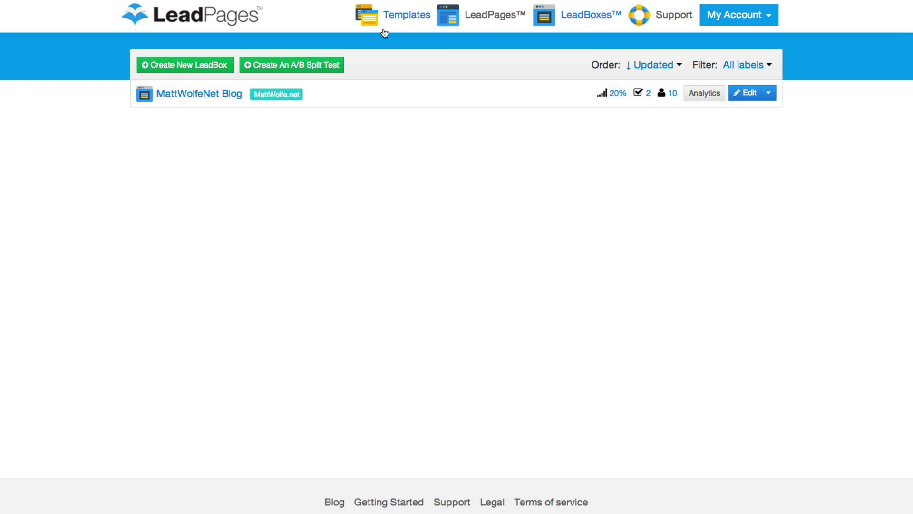
- Go to the LeadPages list of all created pages
left_click(491, 16)
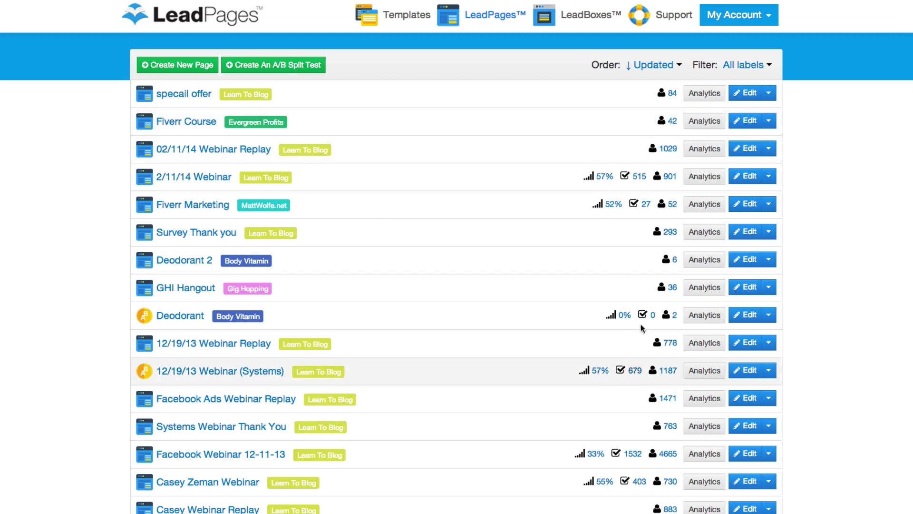
scroll(641, 457, "down", 5)
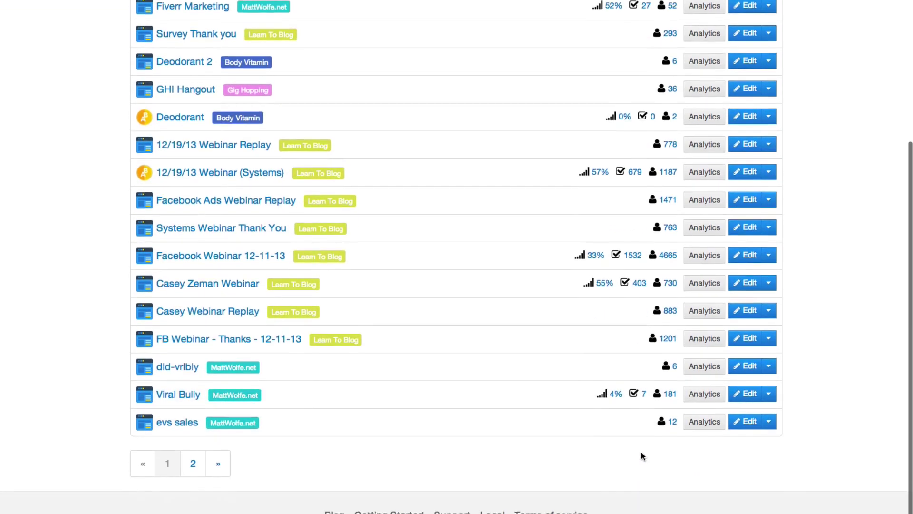
scroll(642, 452, "up", 5)
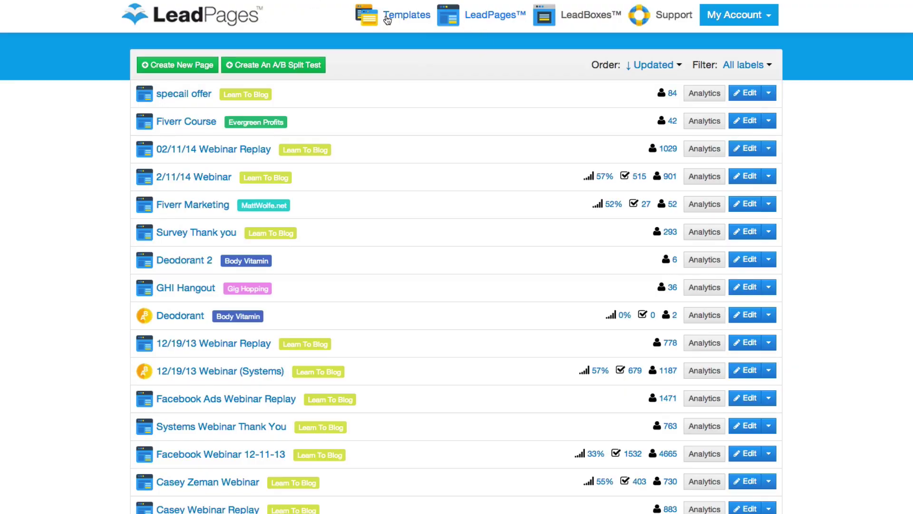
- Return to the Templates gallery showing all 67 templates by category
left_click(400, 15)
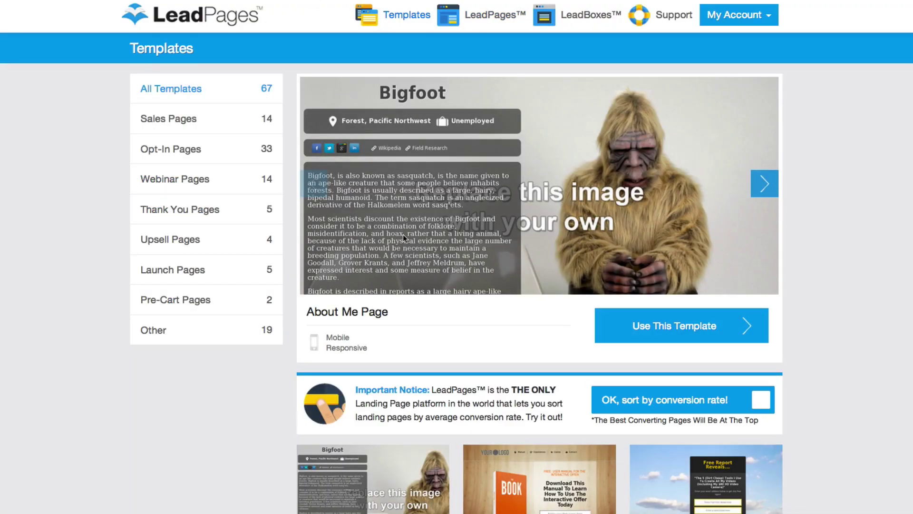